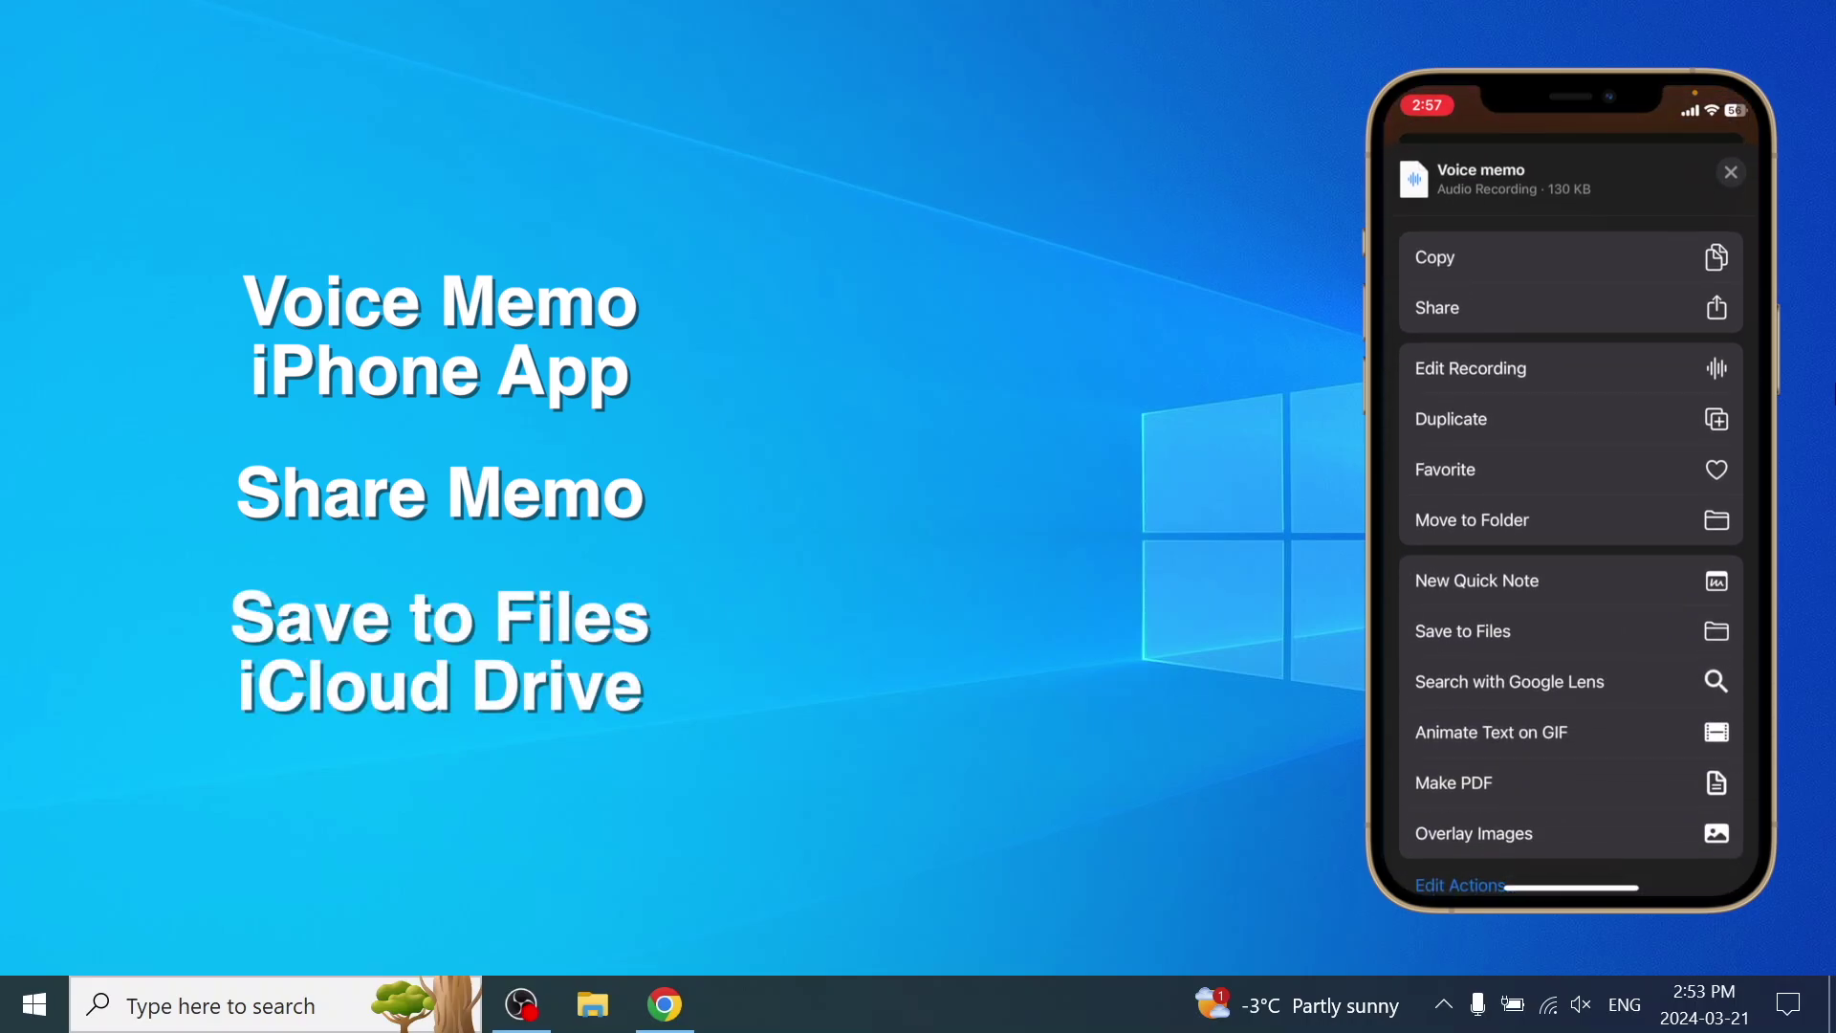
# Step: Sign in to iCloud.com, download the Voice memo file, then minimize Chrome
pyautogui.click(663, 1004)
pyautogui.scroll(-3, 930, 624)
pyautogui.click(920, 635)
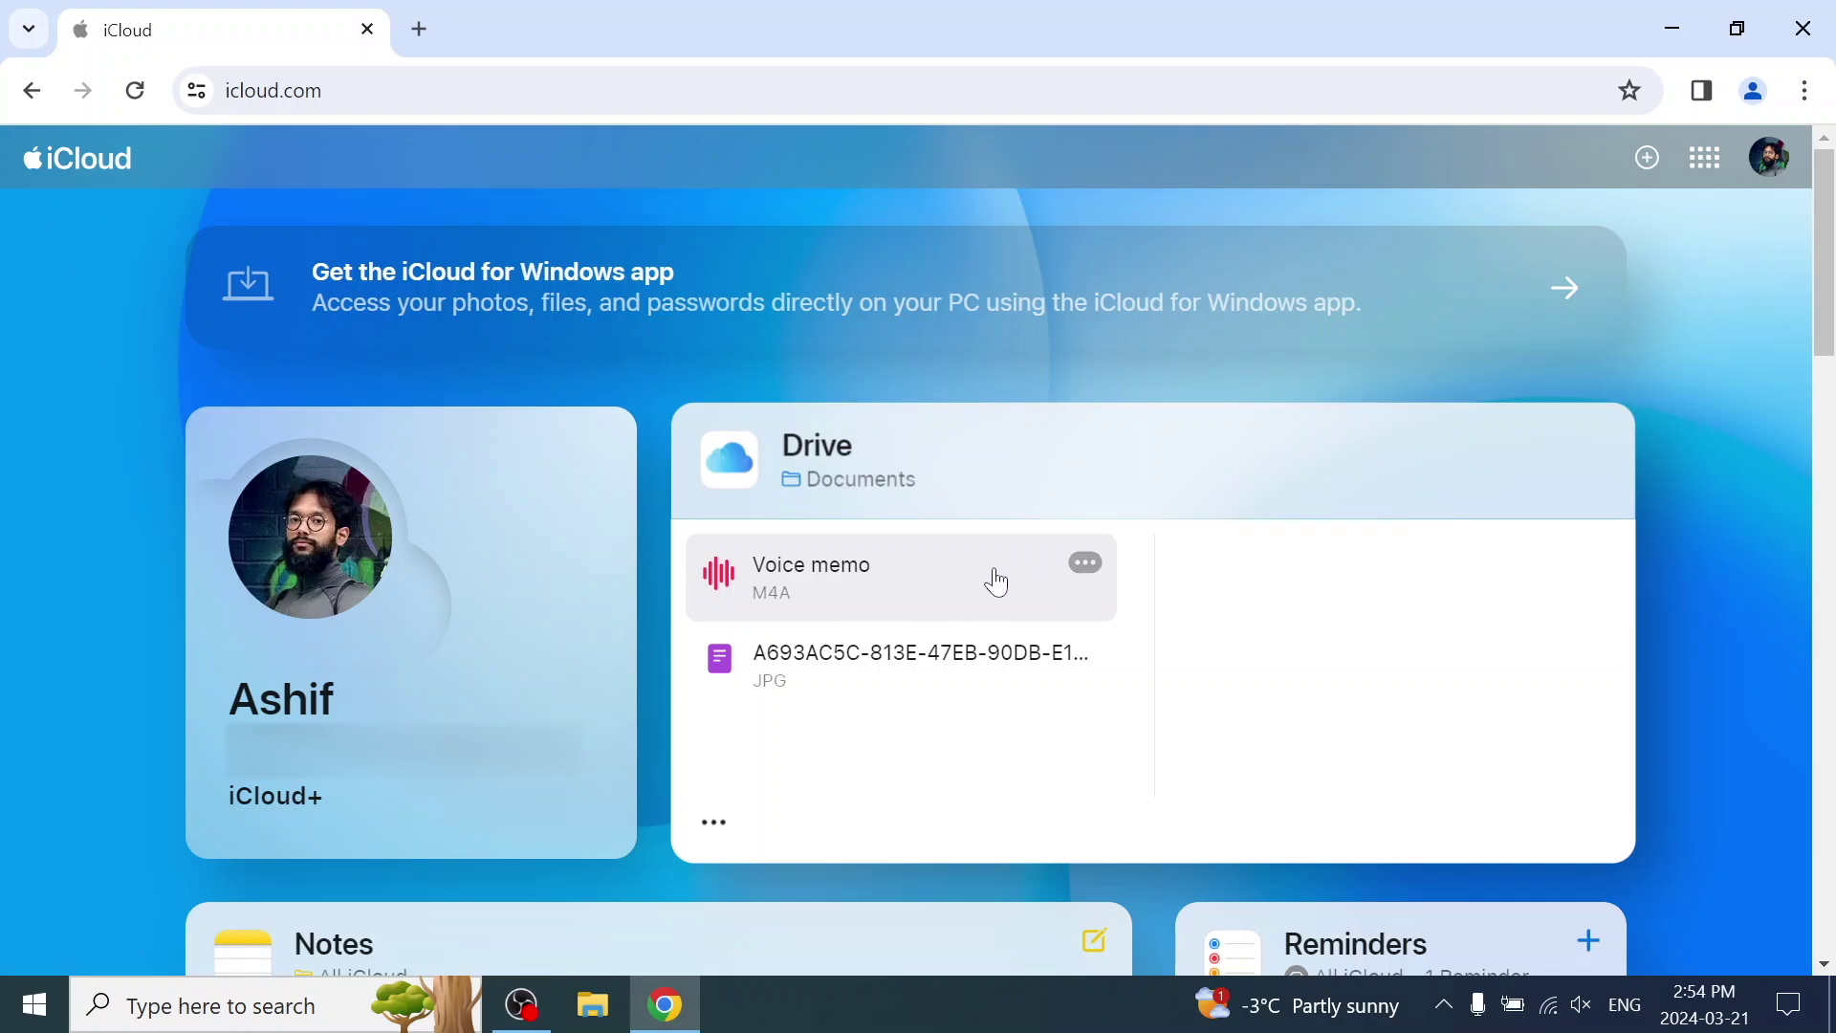
pyautogui.click(997, 580)
pyautogui.click(865, 703)
pyautogui.click(1673, 28)
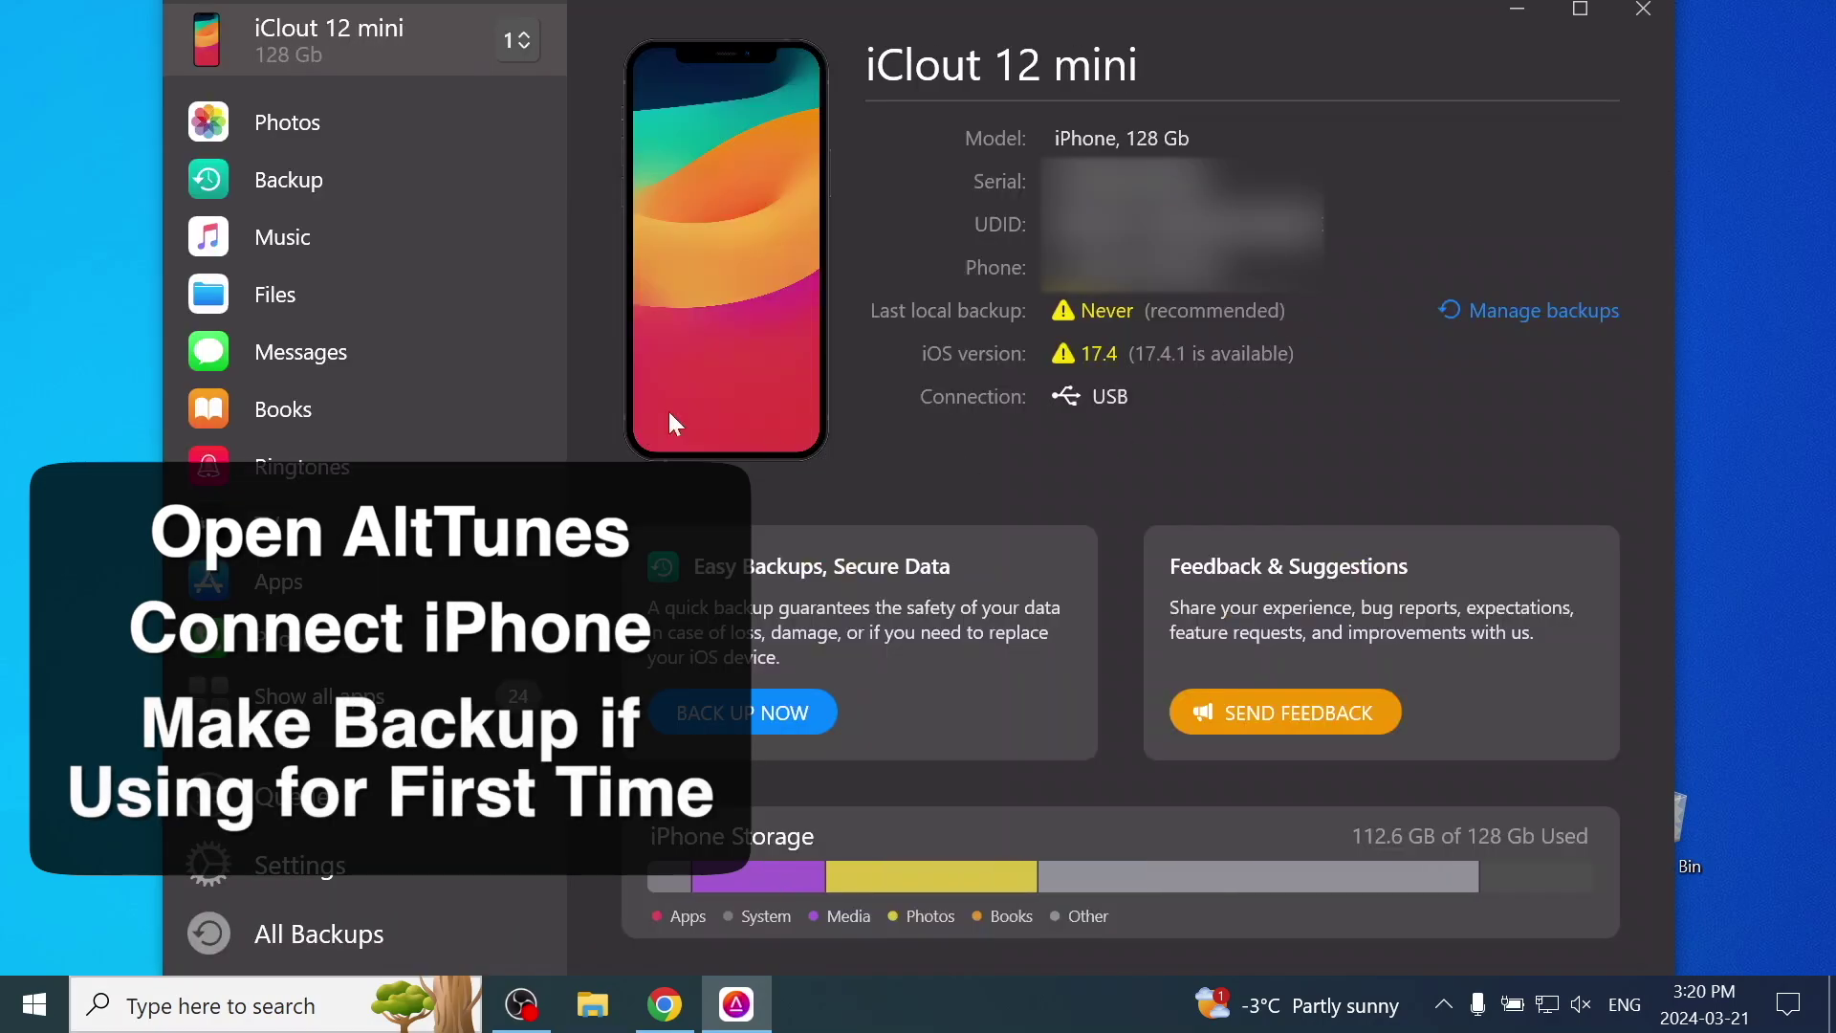
# Step: Back up the iPhone in Altunes and load voice memos from the most recent backup
pyautogui.click(330, 177)
pyautogui.click(1537, 937)
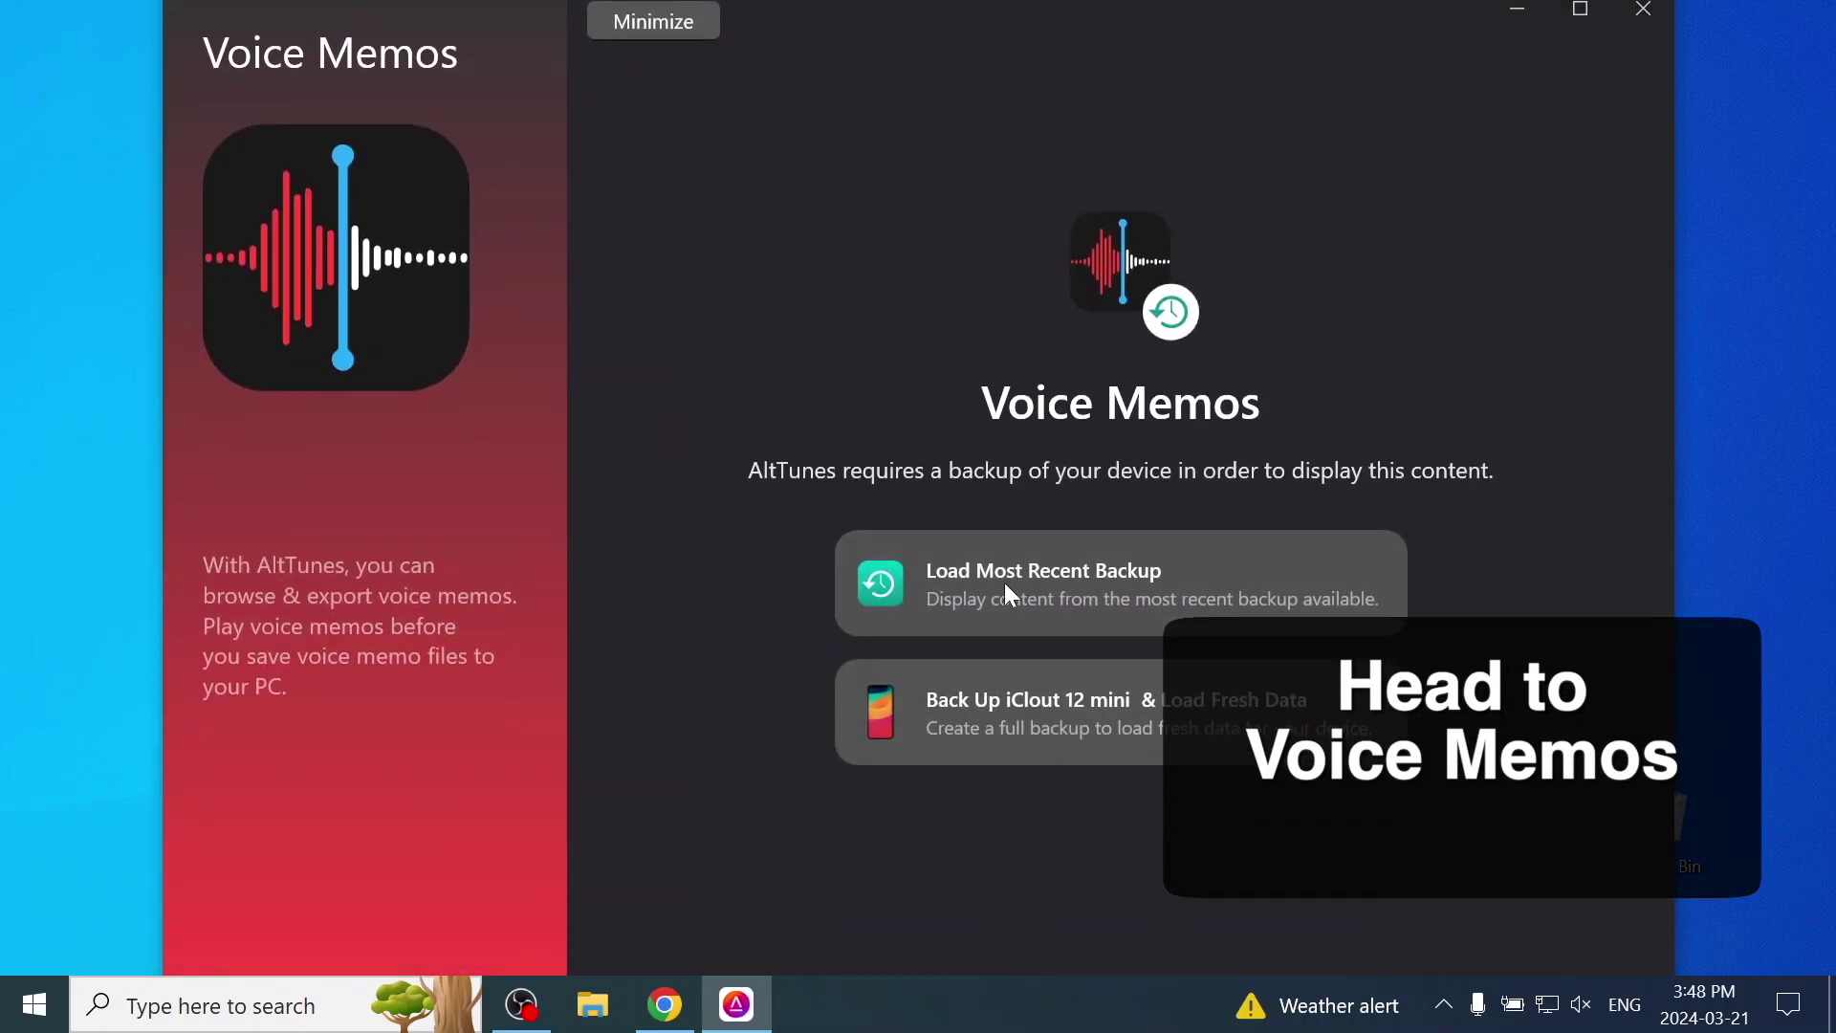
pyautogui.click(1006, 584)
# Step: Export the first three voice memos to the PC, confirming the destination
pyautogui.click(675, 79)
pyautogui.click(639, 121)
pyautogui.click(681, 172)
pyautogui.click(1481, 946)
pyautogui.click(1177, 543)
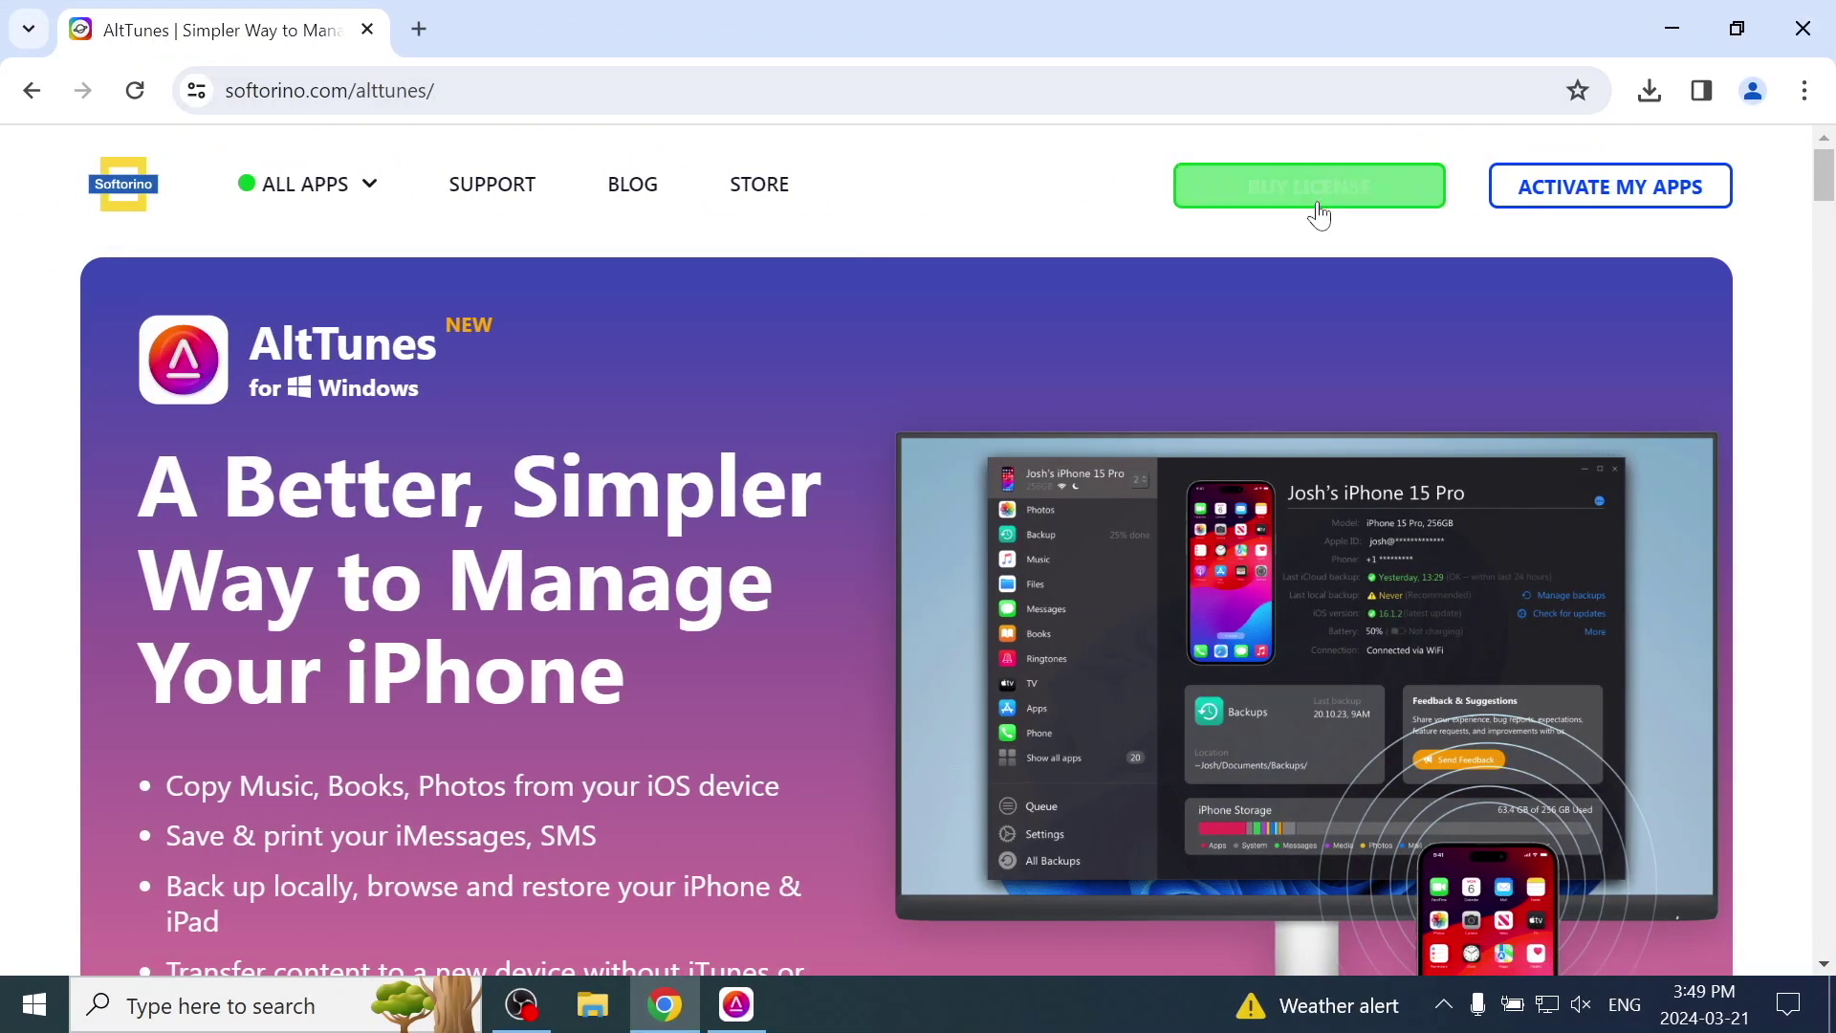
# Step: Open Softorino's Universal License page through BUY LICENSE, showing the $2.92/month all-apps offer
pyautogui.click(1310, 195)
pyautogui.scroll(-3, 129, 663)
pyautogui.scroll(-1, 129, 667)
pyautogui.scroll(-1, 129, 667)
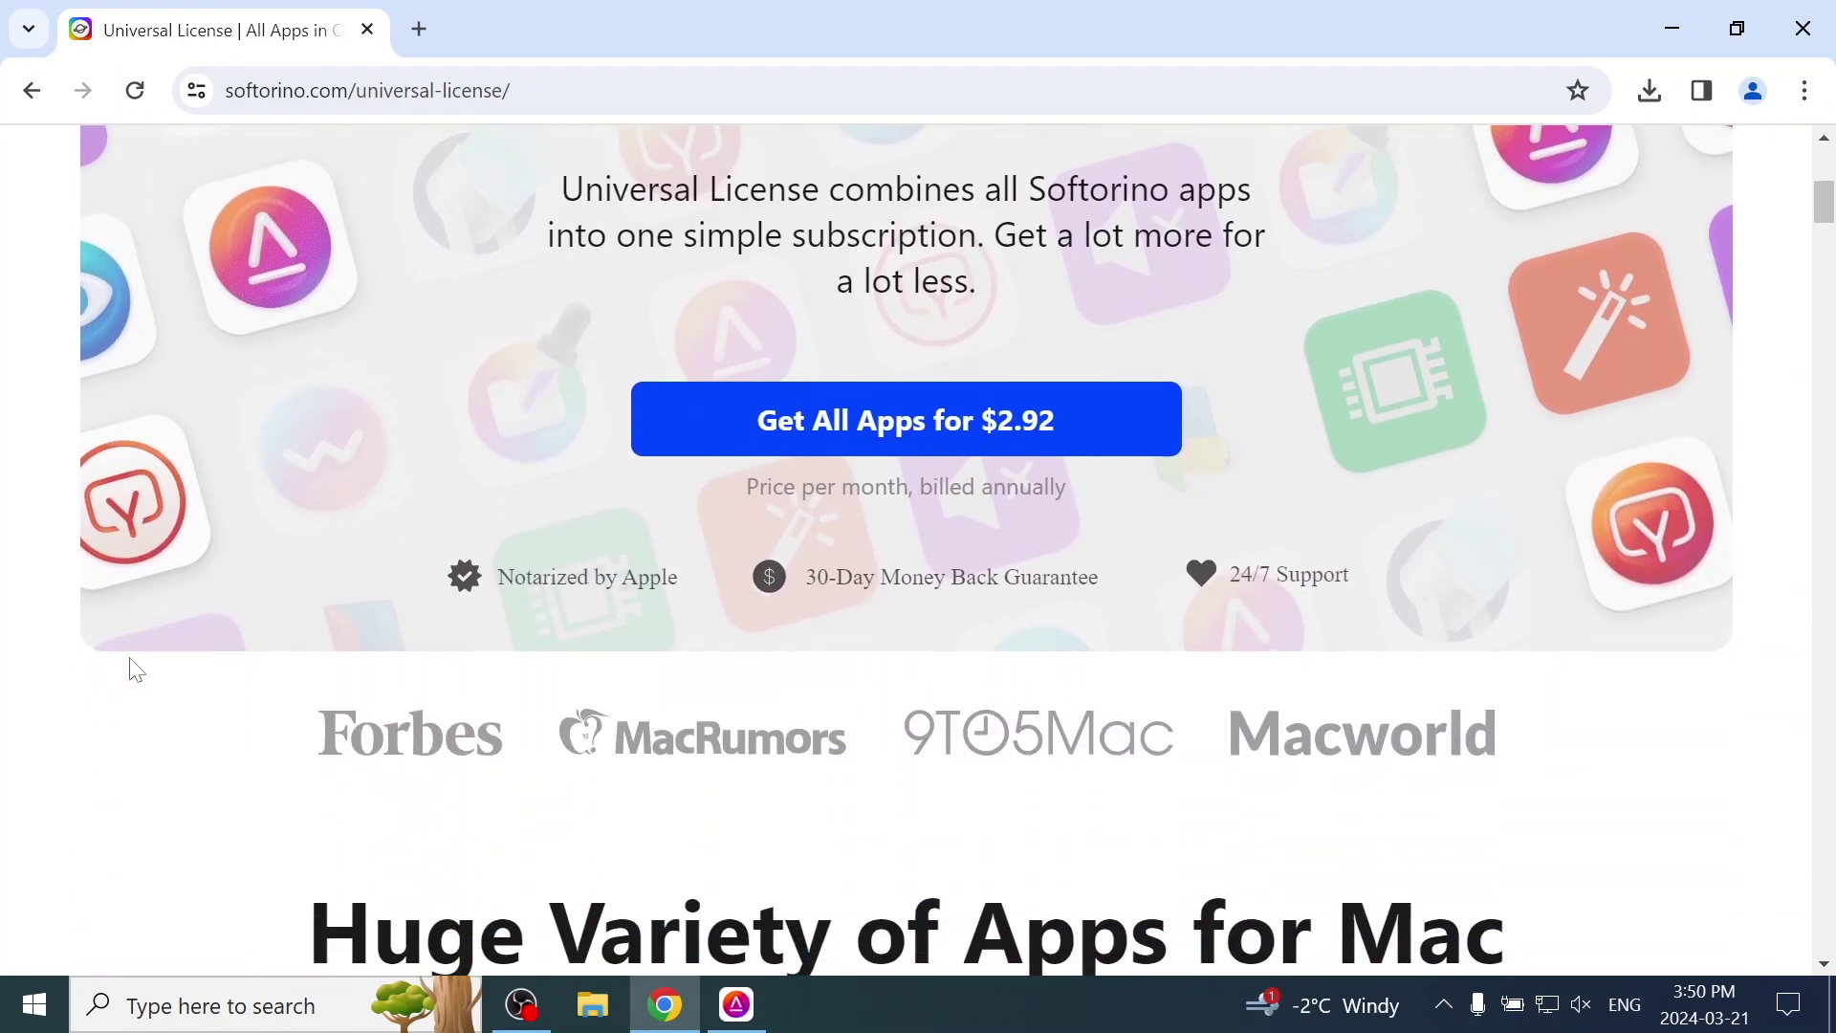